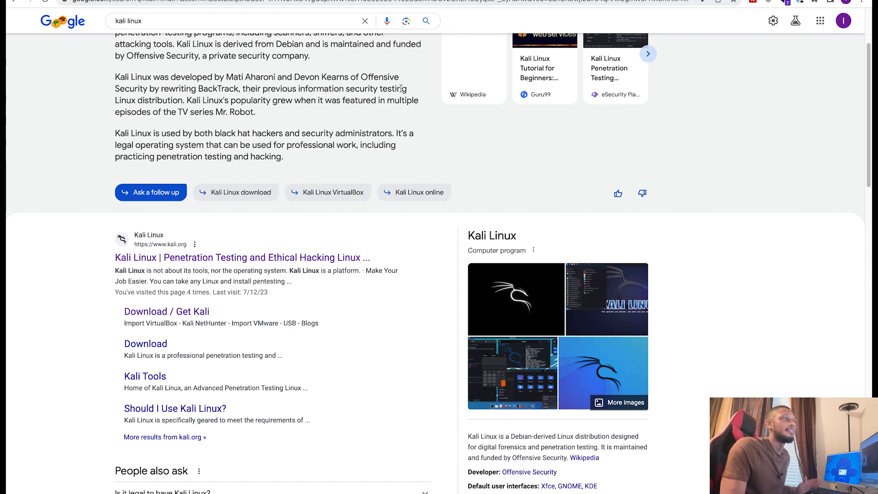
Step: Open the official Kali Linux website from the Google search results for "kali linux"
scroll(402, 92, "up", 3)
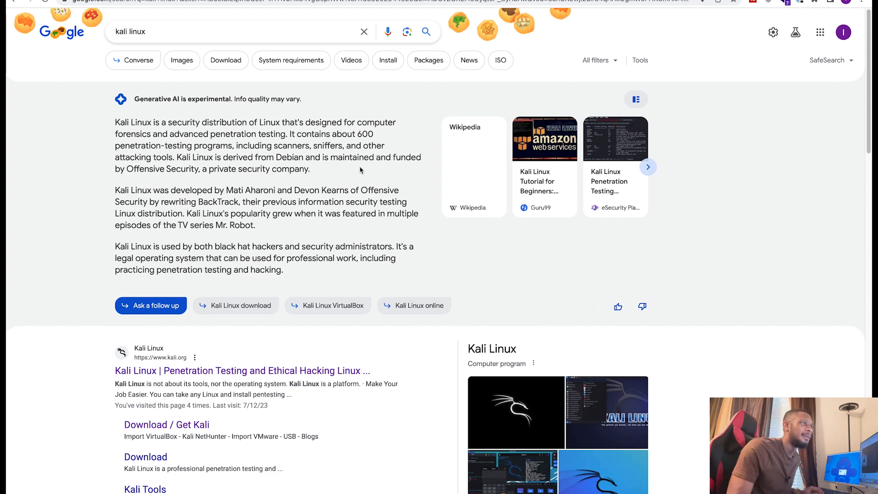
scroll(294, 240, "down", 1)
scroll(288, 249, "down", 3)
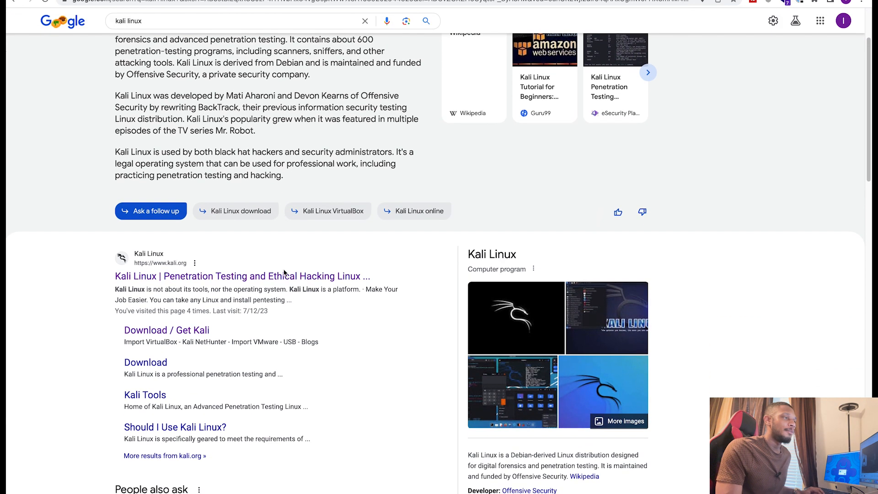
left_click(275, 280)
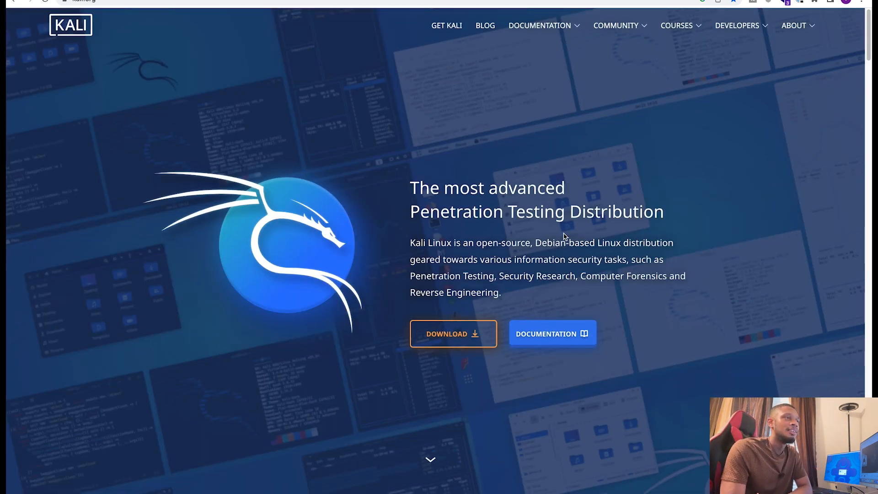
Step: Go to the Kali download platforms page and choose the Virtual Machines platform
scroll(567, 237, "down", 2)
scroll(572, 238, "up", 2)
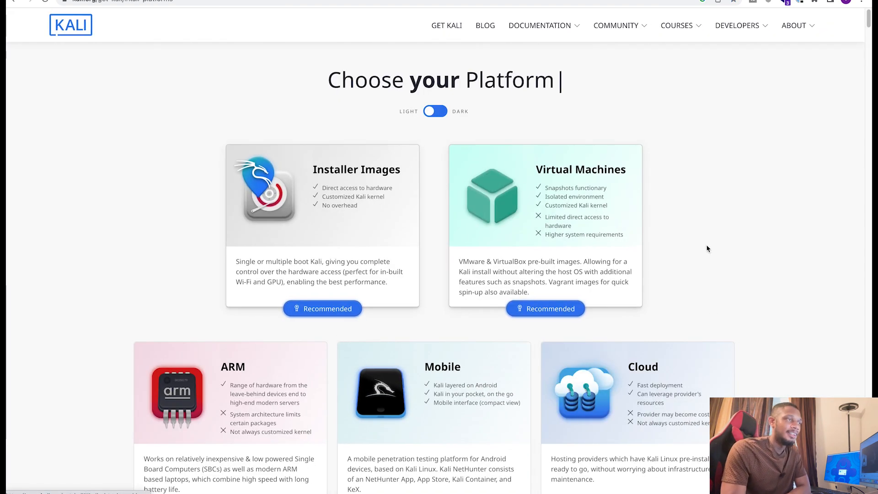
scroll(707, 248, "down", 6)
scroll(745, 264, "up", 6)
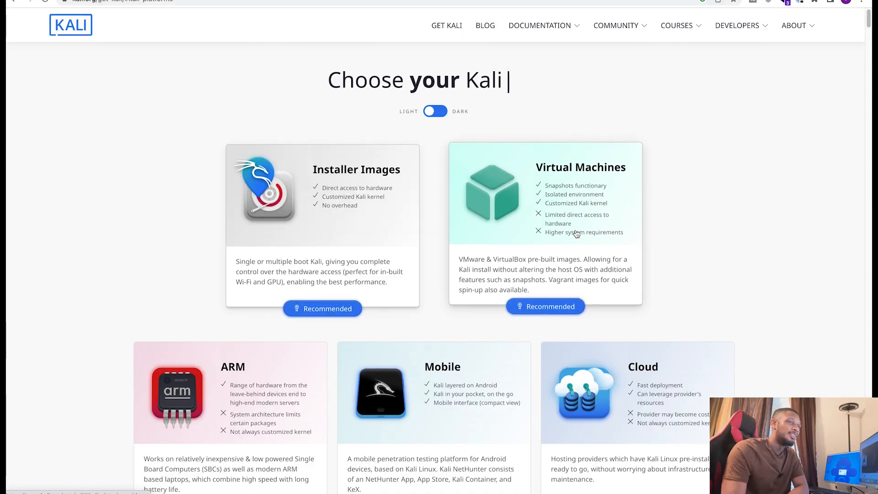
left_click(627, 241)
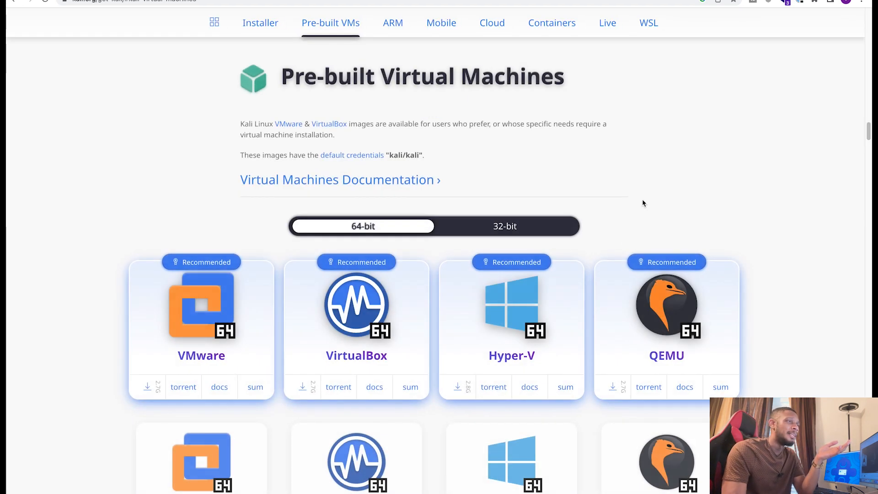
Step: Download the recommended 64-bit VirtualBox image from the Pre-built Virtual Machines section
scroll(484, 189, "down", 2)
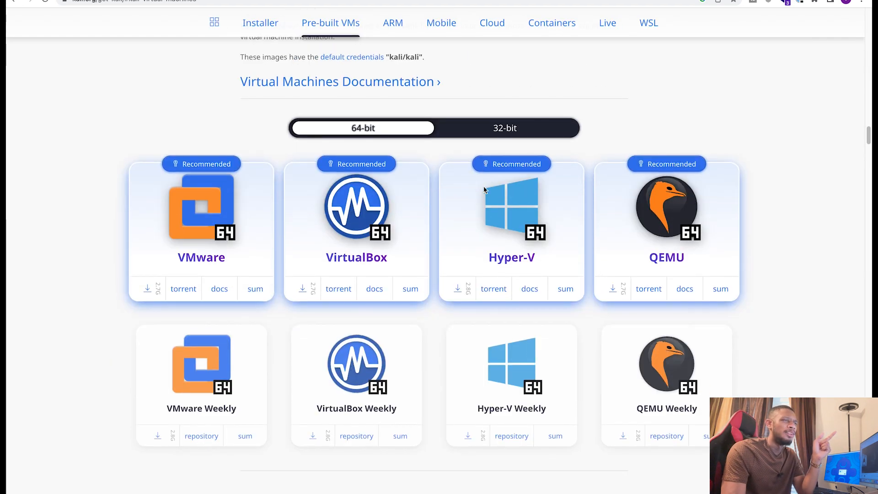
scroll(557, 214, "up", 3)
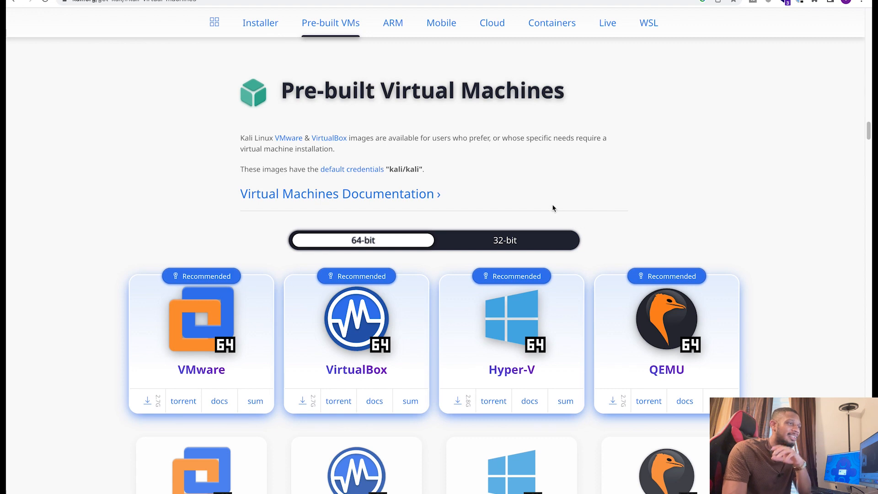
scroll(553, 209, "down", 3)
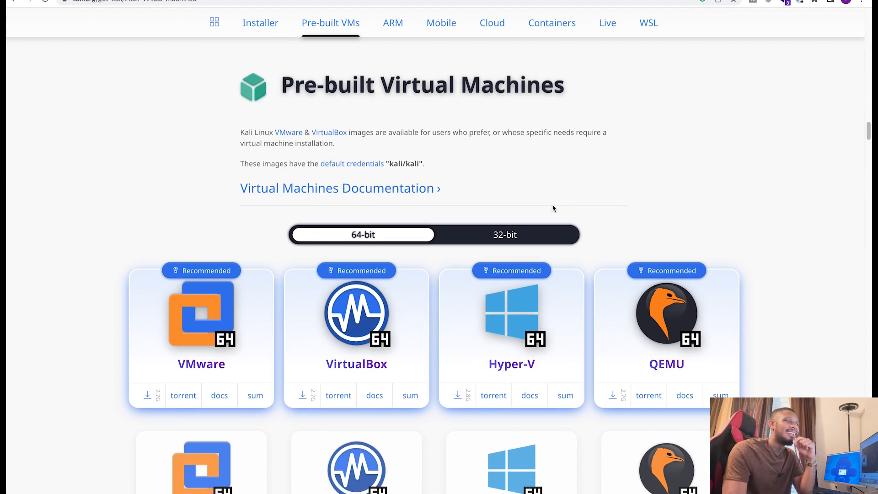
scroll(495, 212, "up", 2)
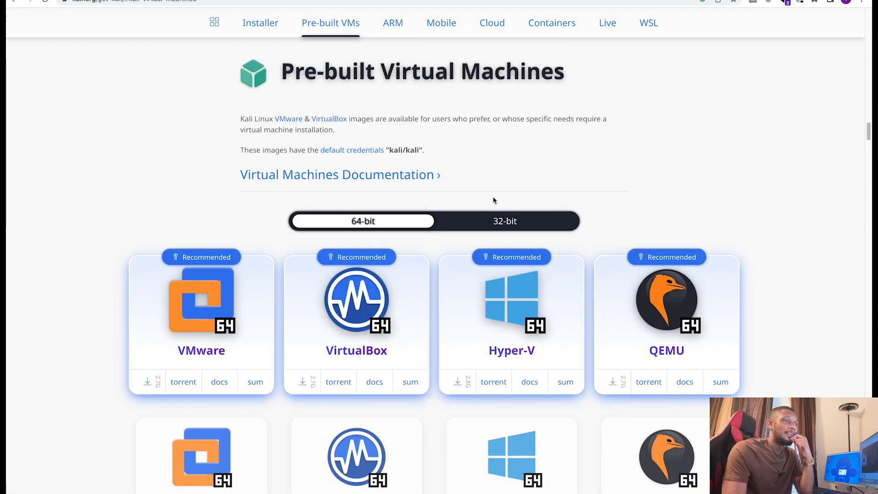
scroll(516, 190, "down", 2)
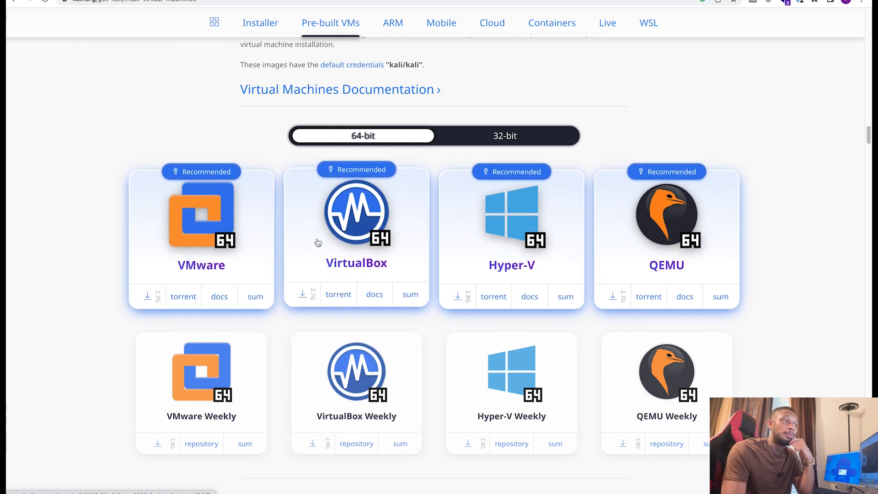
left_click(304, 296)
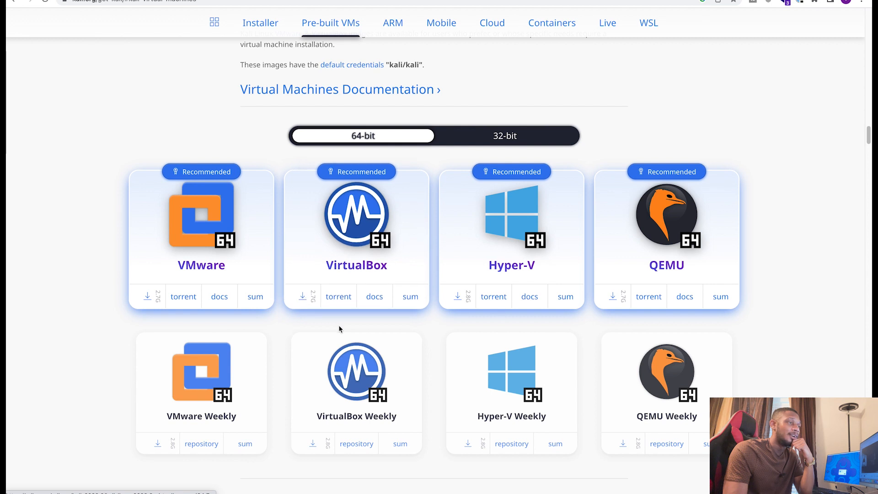
scroll(339, 329, "down", 1)
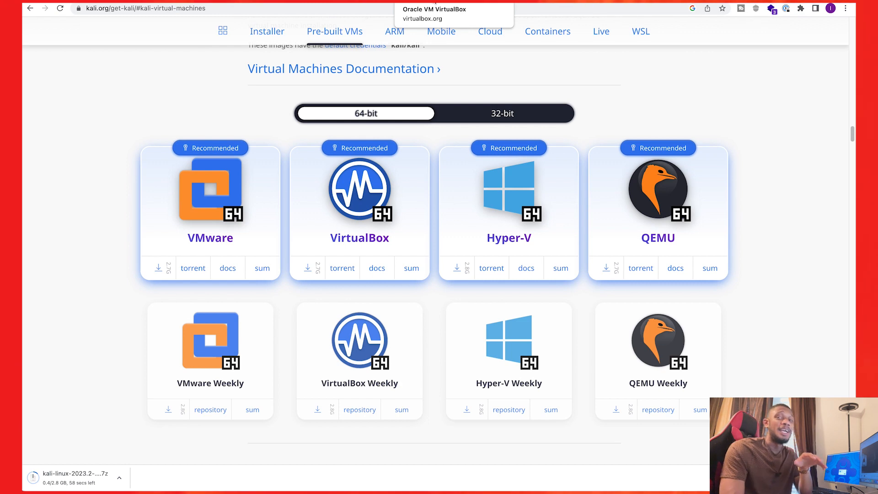
Step: Switch to the virtualbox.org page and open the VirtualBox 7.0 download page
left_click(436, 2)
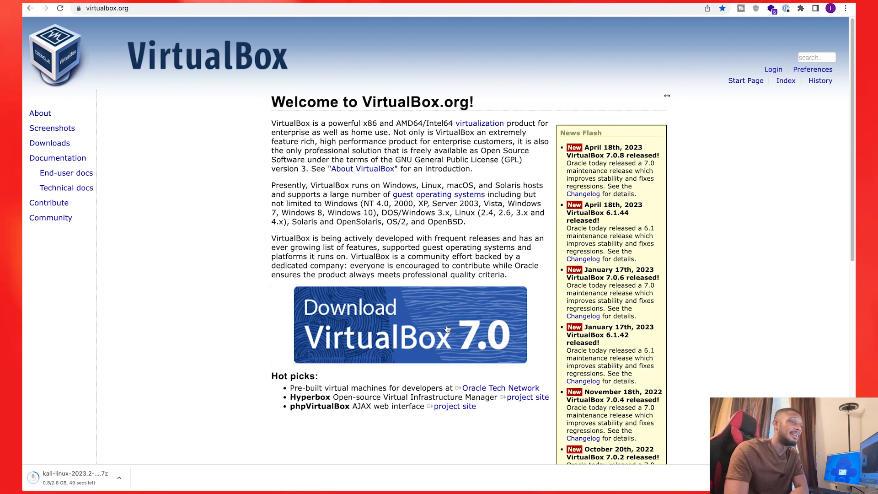
left_click(410, 325)
scroll(428, 253, "down", 3)
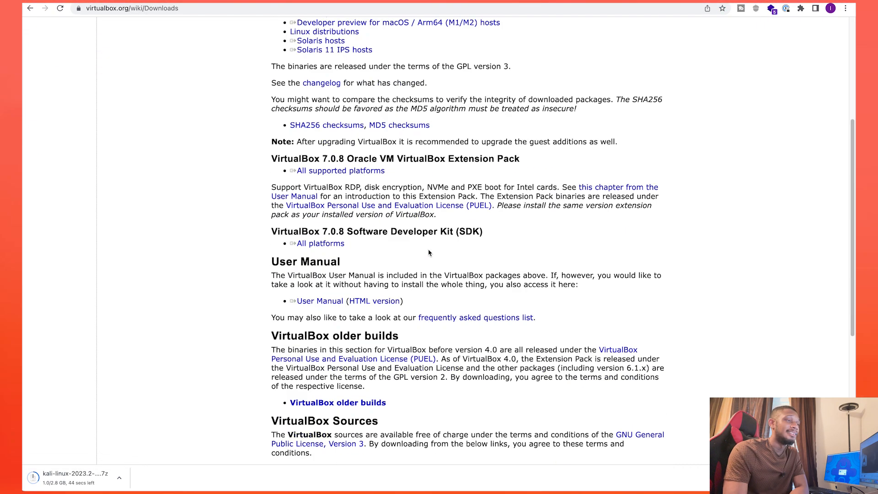
Step: Download the VirtualBox 7.0.8 platform package for macOS / Intel hosts
scroll(429, 253, "down", 5)
scroll(429, 253, "up", 10)
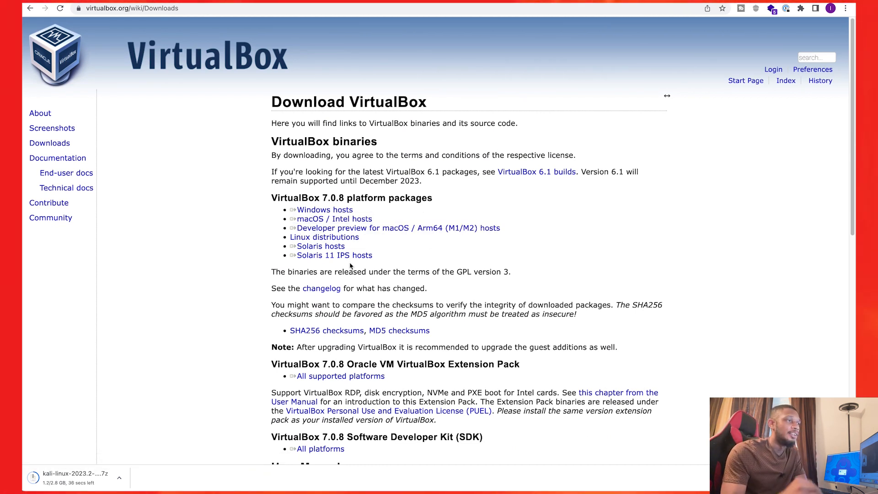
scroll(350, 266, "down", 2)
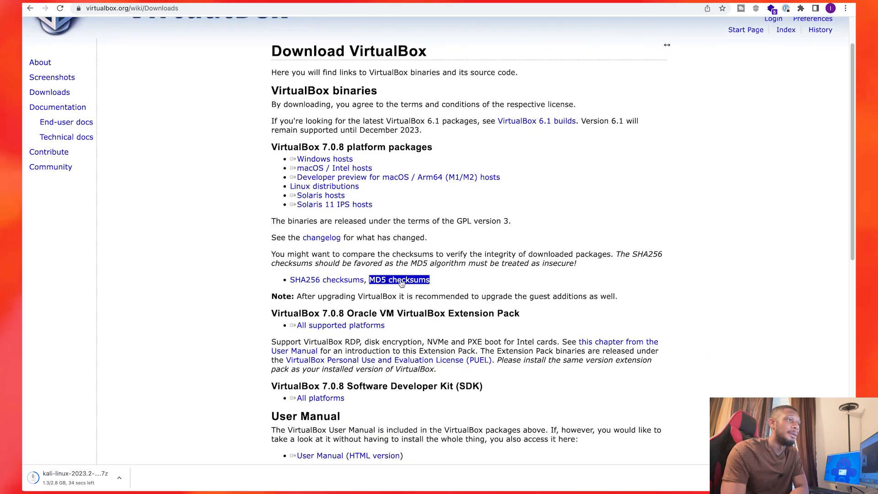
scroll(424, 186, "up", 2)
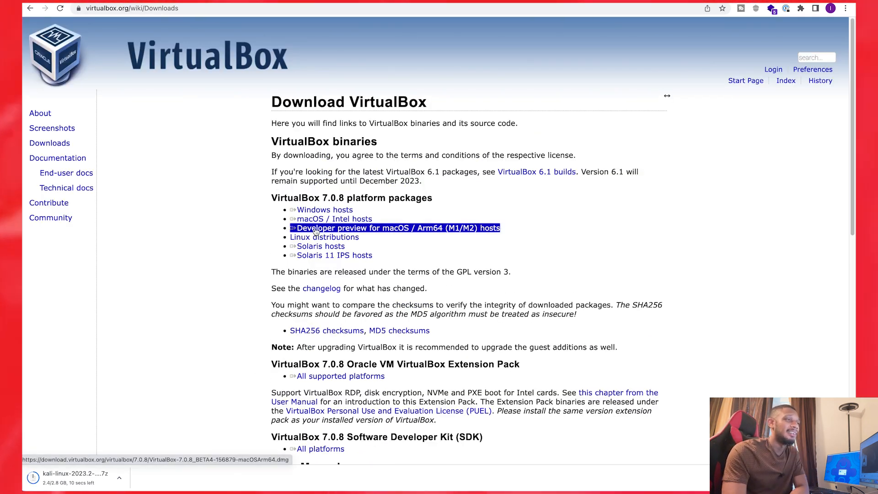
left_click(333, 219)
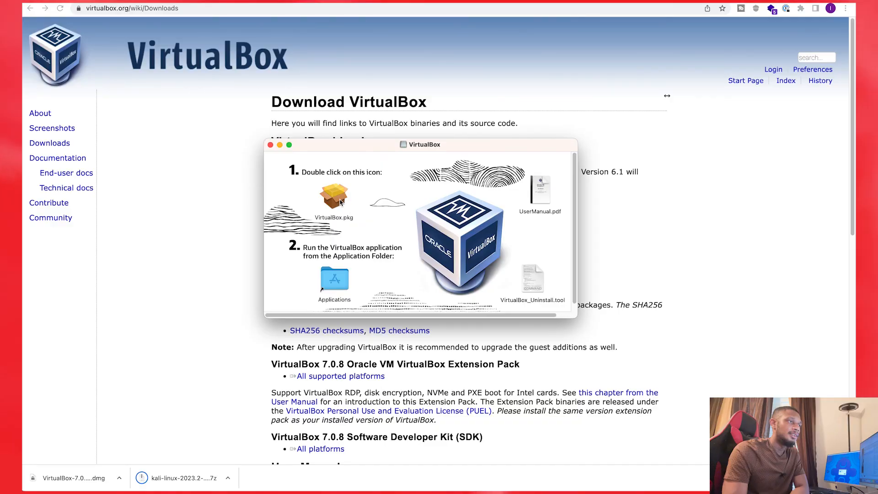
Step: Enlarge and reposition the VirtualBox disk image window, and select the VirtualBox.pkg installer in it
left_click_drag(485, 144, 501, 130)
left_click_drag(574, 130, 632, 60)
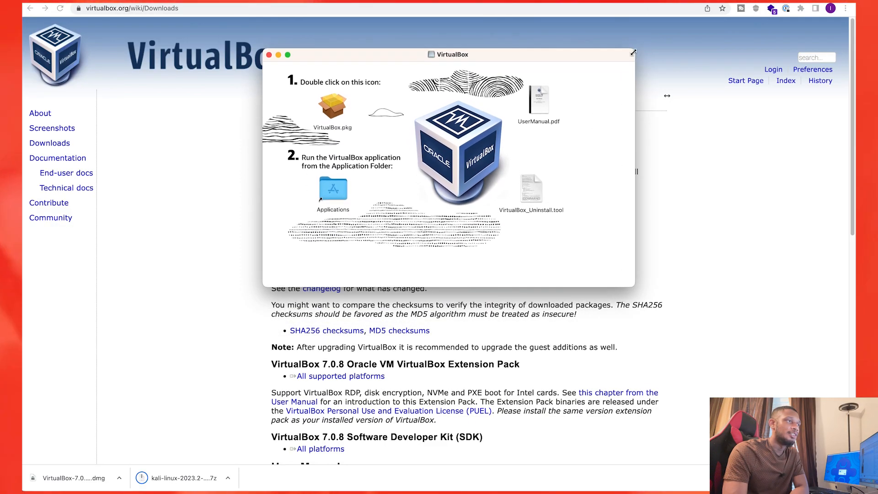
left_click_drag(460, 64, 453, 83)
double_click(327, 130)
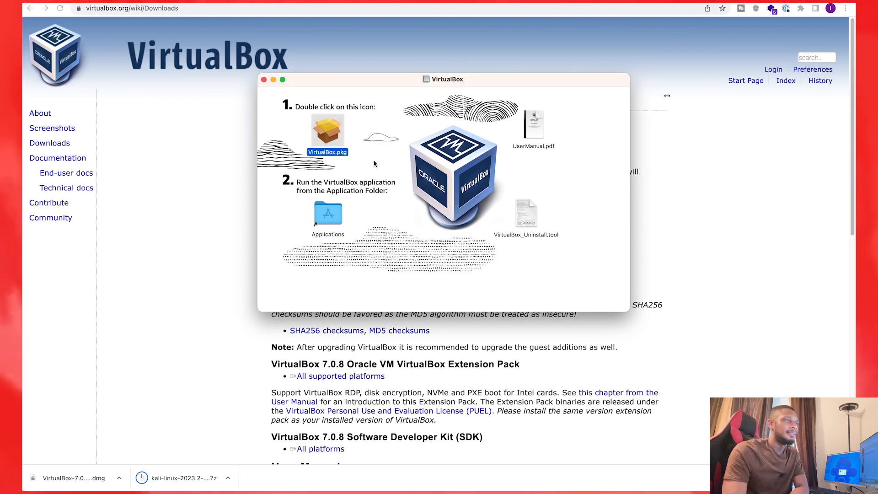
Step: View the Applications folder through the disk image's shortcut, and close both the folder and the disk image window
left_click(336, 215)
double_click(341, 222)
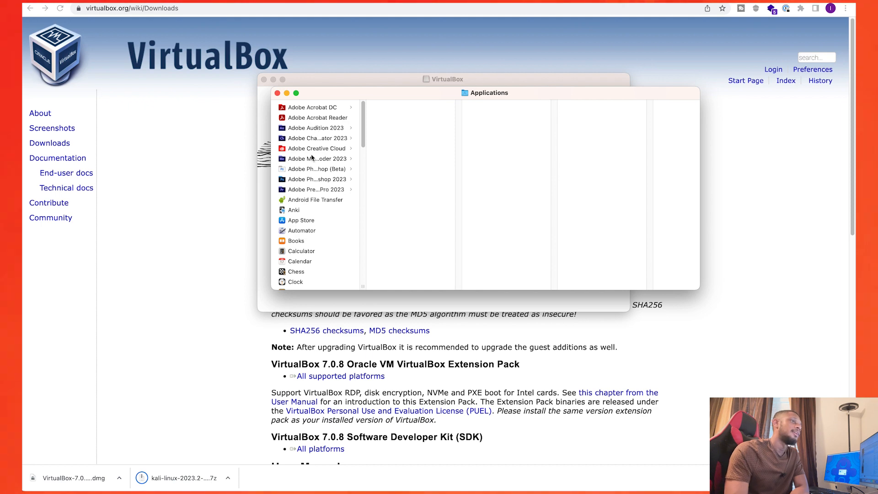
left_click(278, 93)
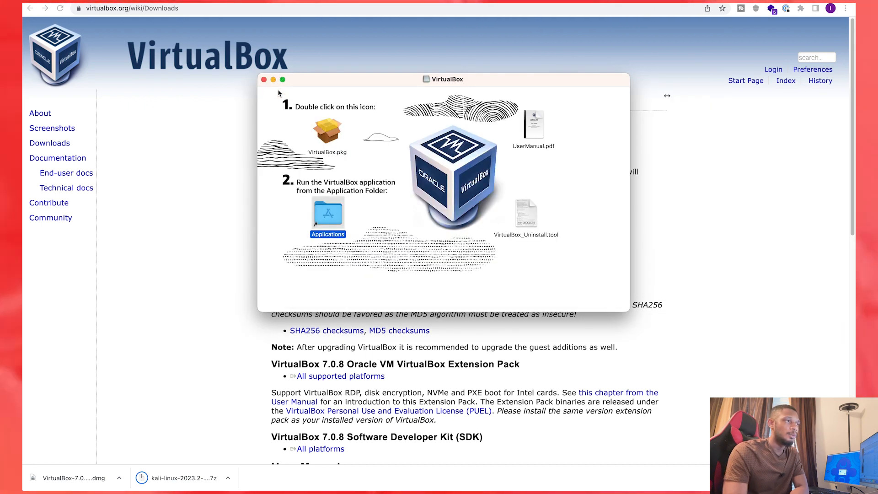
left_click(263, 80)
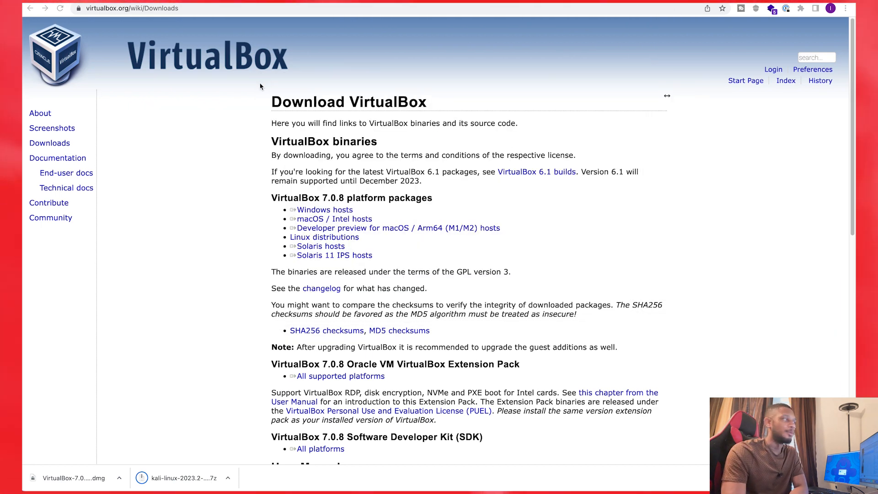
Step: Select the Android machine in Oracle VM VirtualBox Manager, and inspect the .vbox and .vdi files in the extracted Kali folder in Downloads
mouse_move(667, 95)
left_mouse_down()
mouse_move(786, 104)
mouse_move(671, 90)
left_mouse_up()
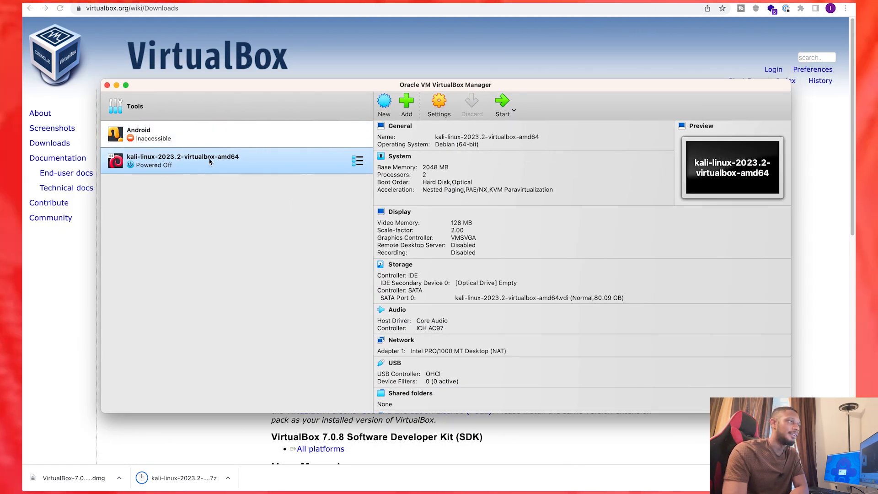
left_click(211, 139)
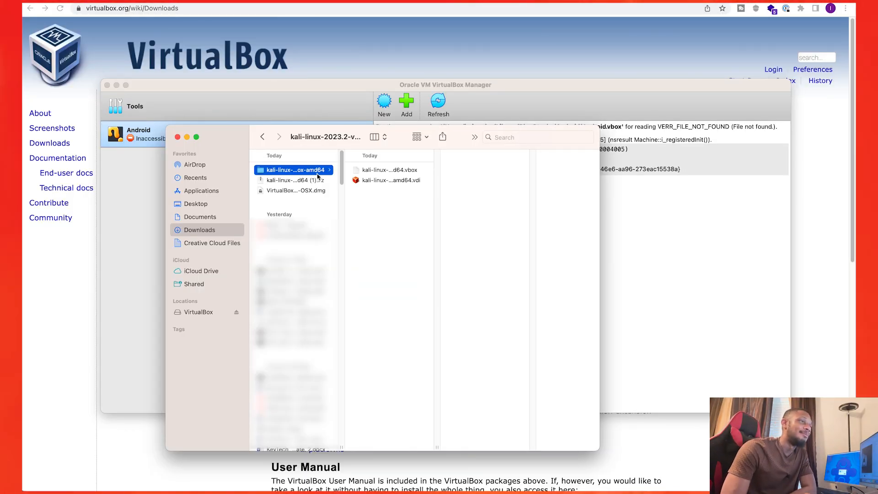
left_click(400, 172)
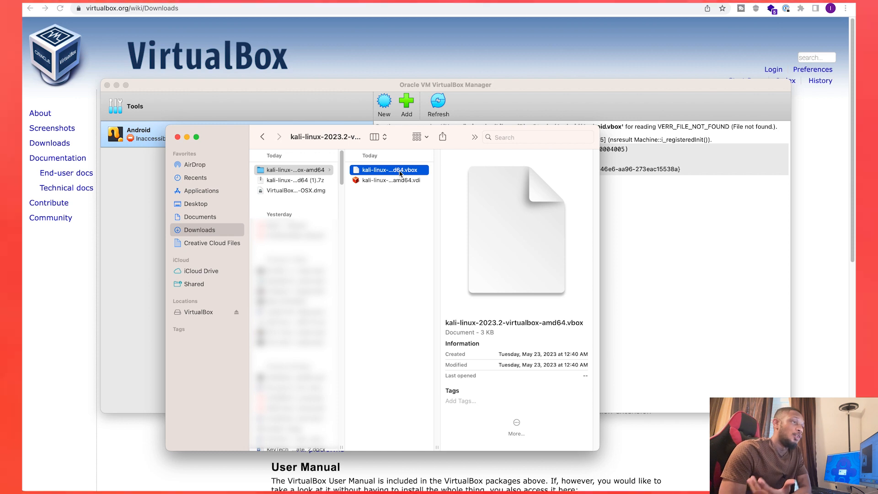
left_click(412, 181)
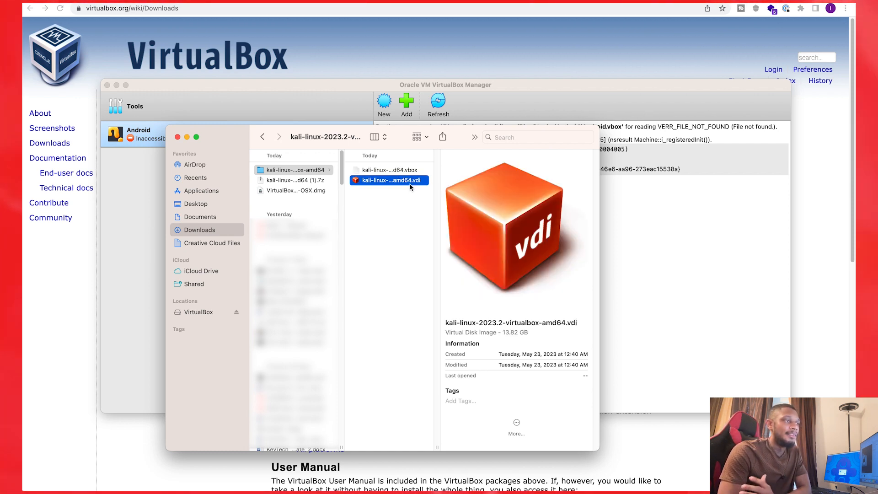
left_click(403, 171)
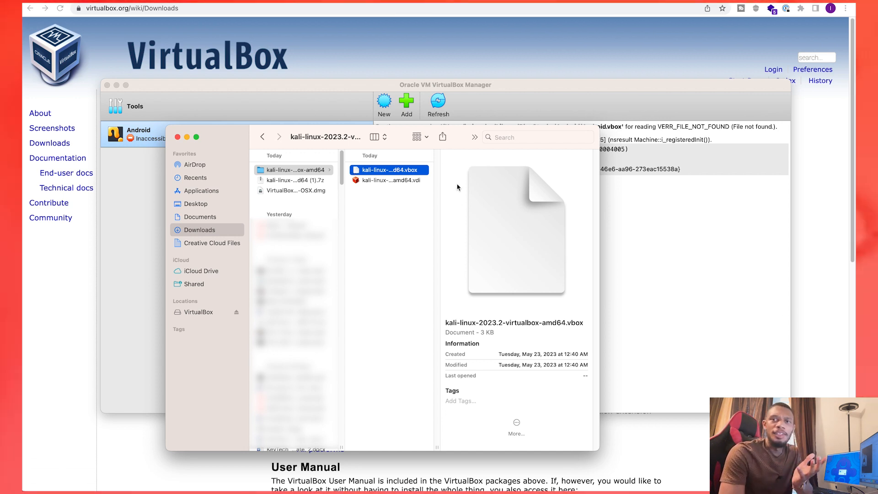
Step: Add the machine kali-linux-2023.2-virtualbox-amd64.vbox from its Downloads folder to VirtualBox Manager, and review its details down to the description
left_click(651, 236)
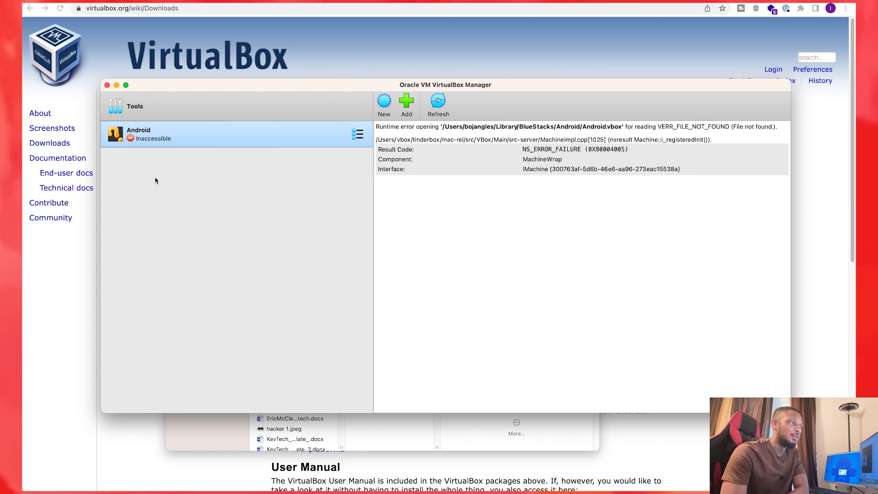
left_click(406, 102)
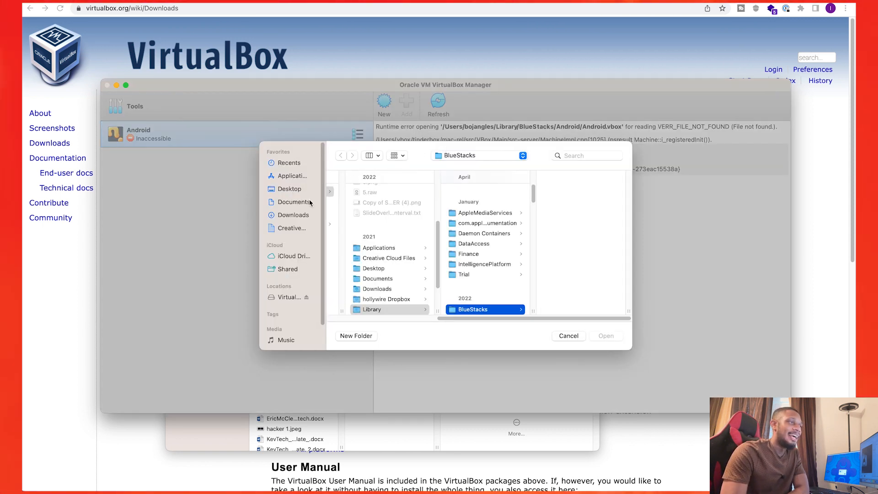
left_click(306, 215)
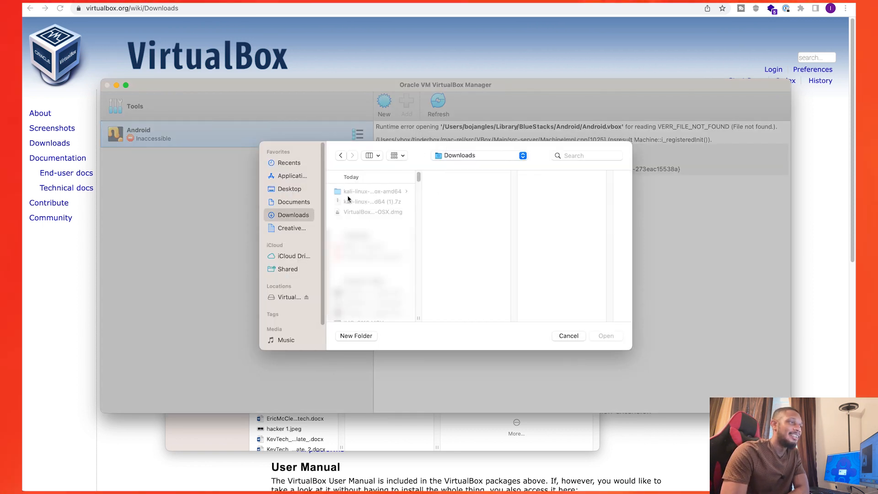
left_click(382, 193)
left_click(450, 191)
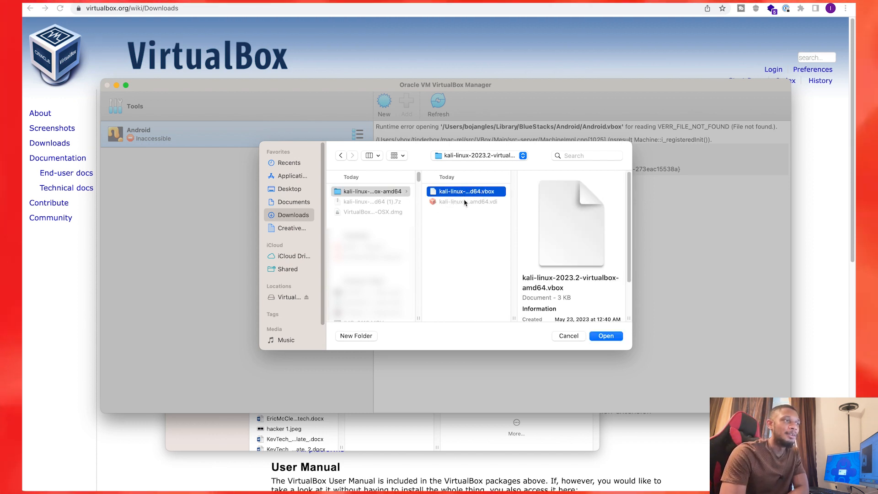
left_click(607, 335)
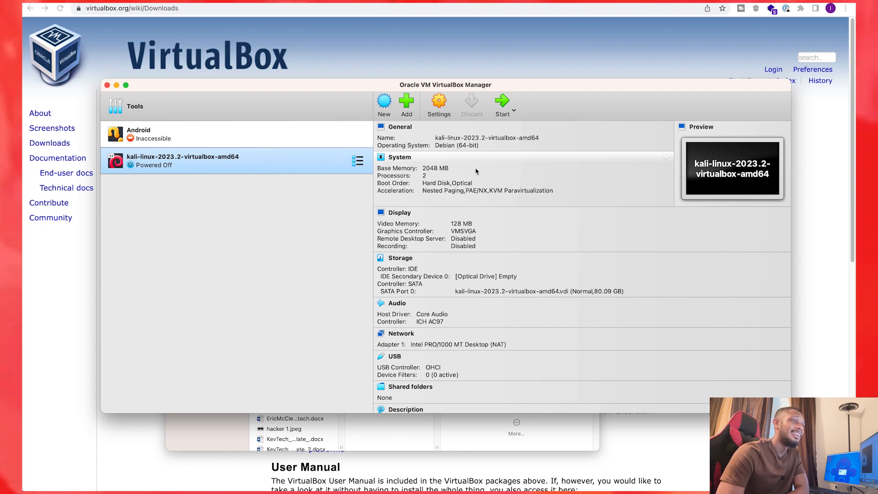
scroll(475, 196, "down", 5)
scroll(511, 198, "down", 1)
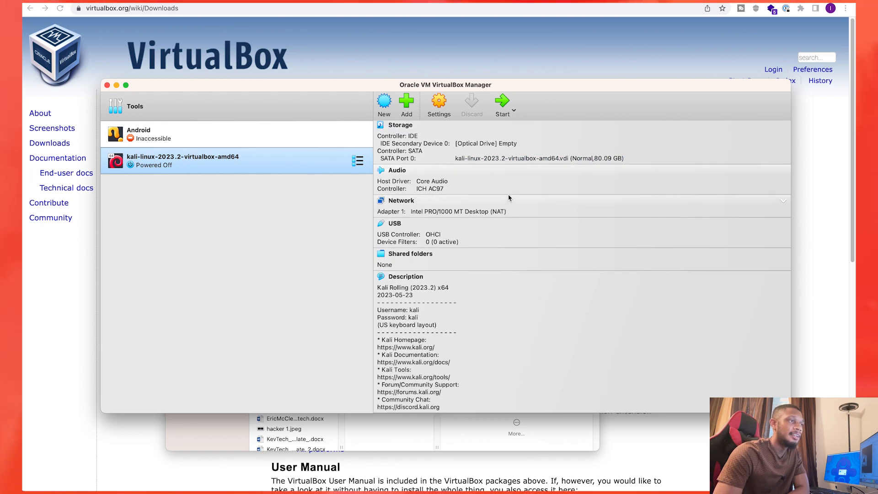
Step: Review the Kali machine's General, System, Display and Storage settings, and close them without saving changes
scroll(510, 197, "up", 6)
left_click(439, 108)
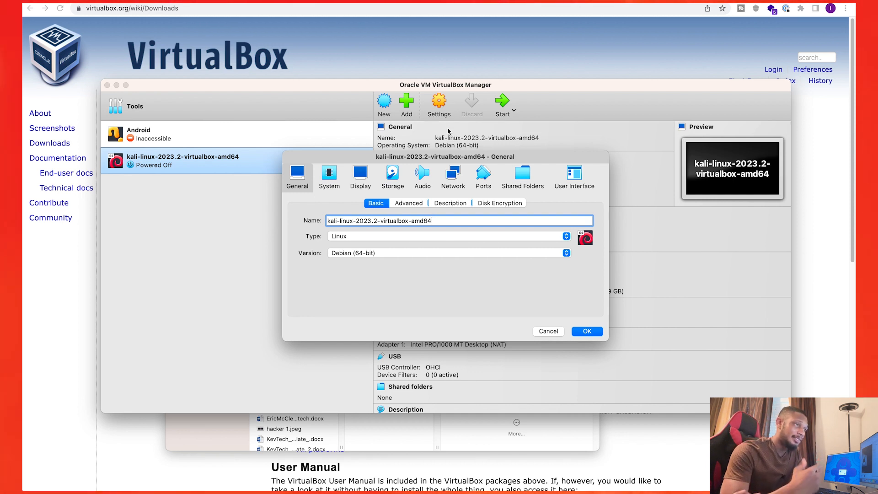
left_click(329, 176)
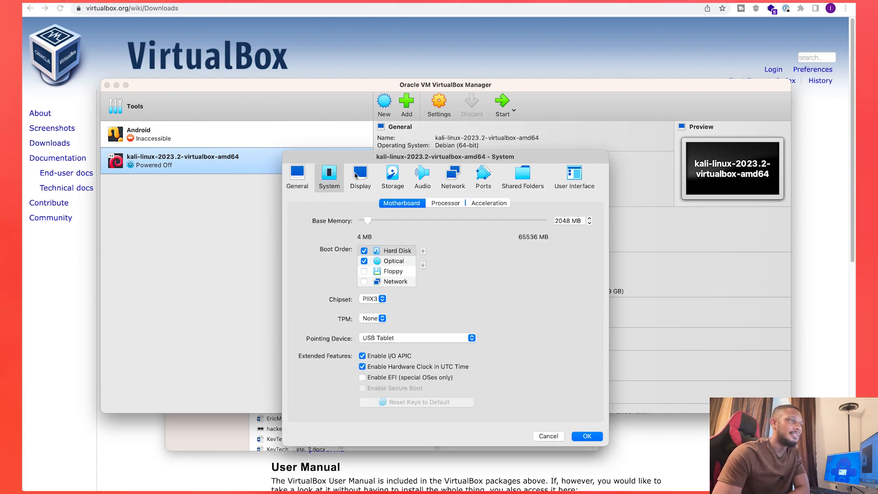
left_click(371, 178)
left_click(392, 179)
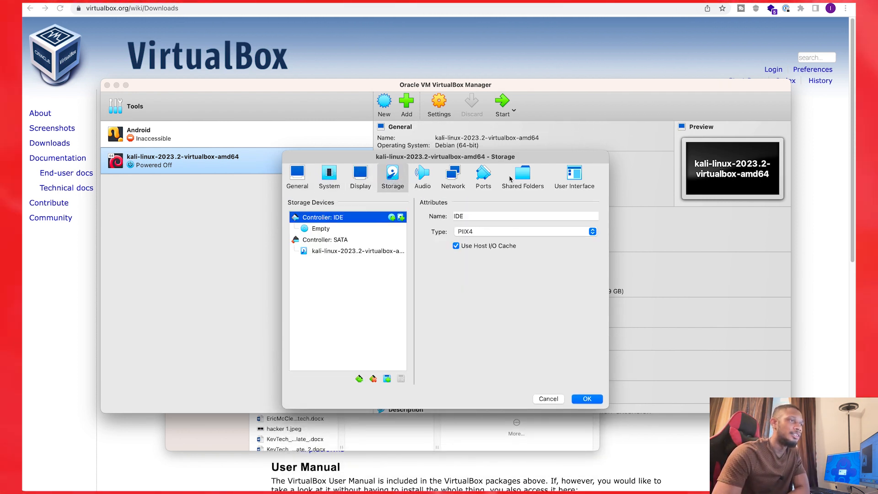
left_click(551, 399)
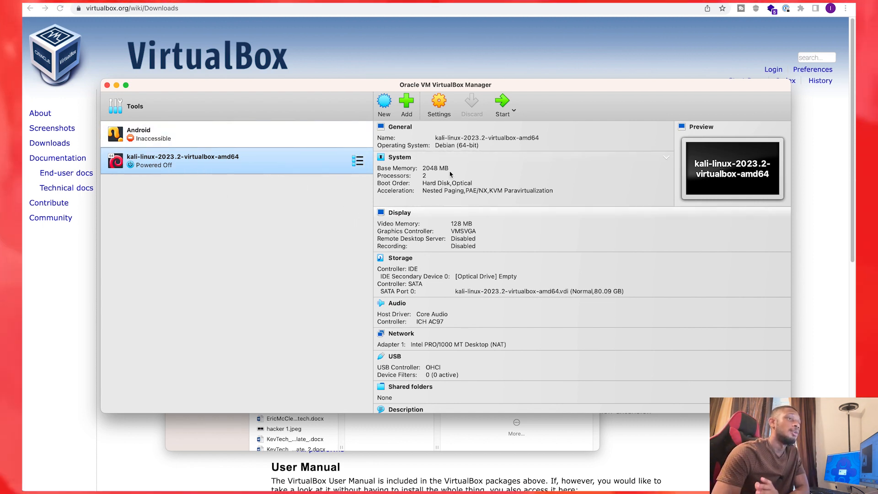
Step: Start the kali-linux-2023.2-virtualbox-amd64 machine, and enlarge and reposition its window while Kali Linux boots
left_click(503, 103)
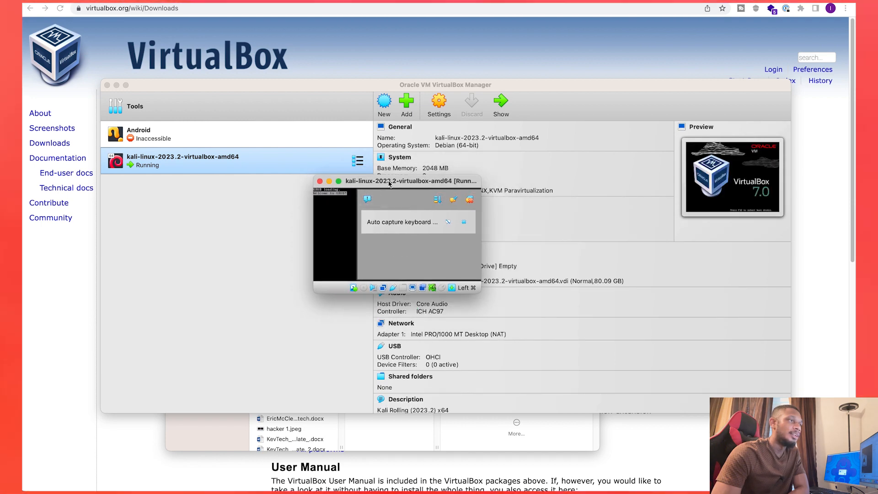
double_click(388, 184)
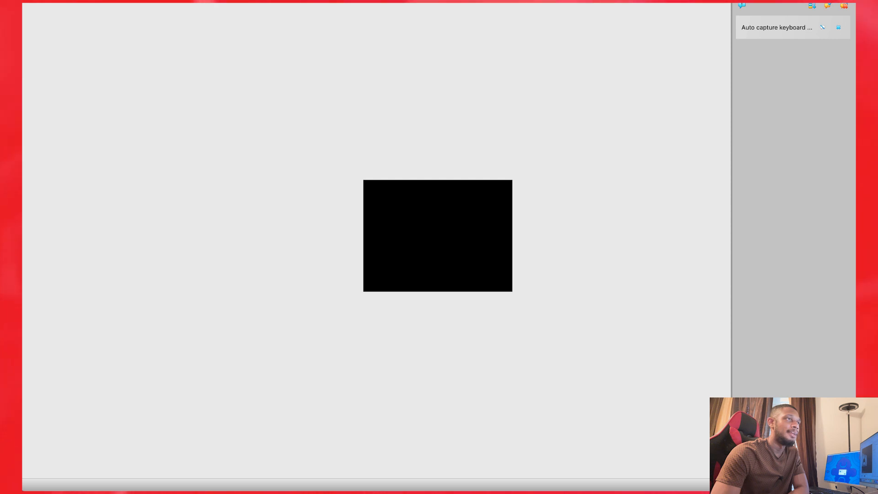
double_click(440, 0)
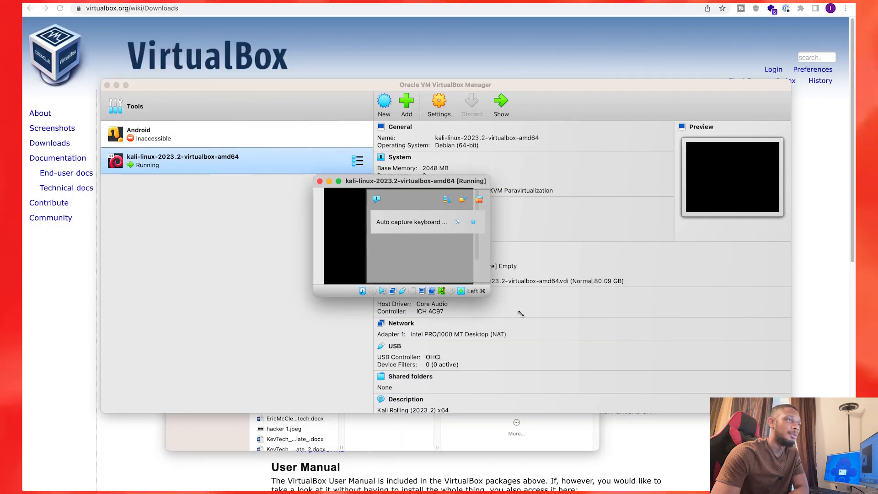
left_click_drag(481, 294, 731, 446)
left_click_drag(317, 175, 48, 36)
left_click_drag(417, 43, 468, 77)
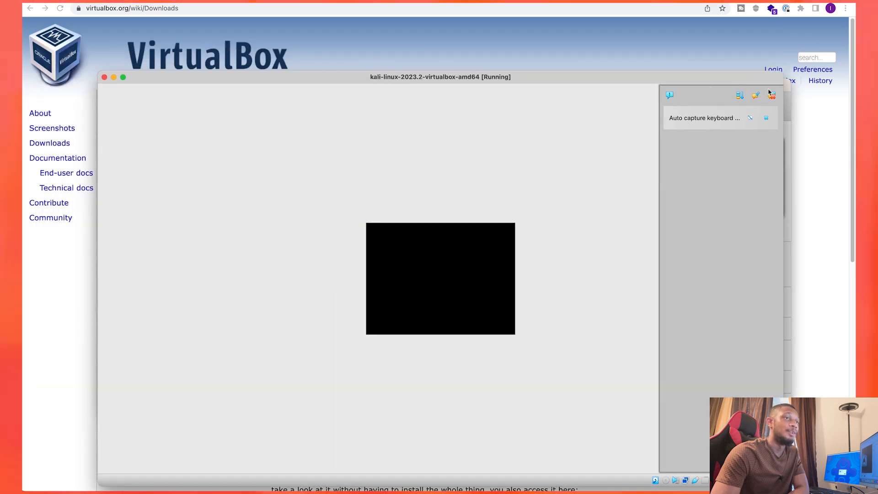
left_click_drag(580, 79, 586, 63)
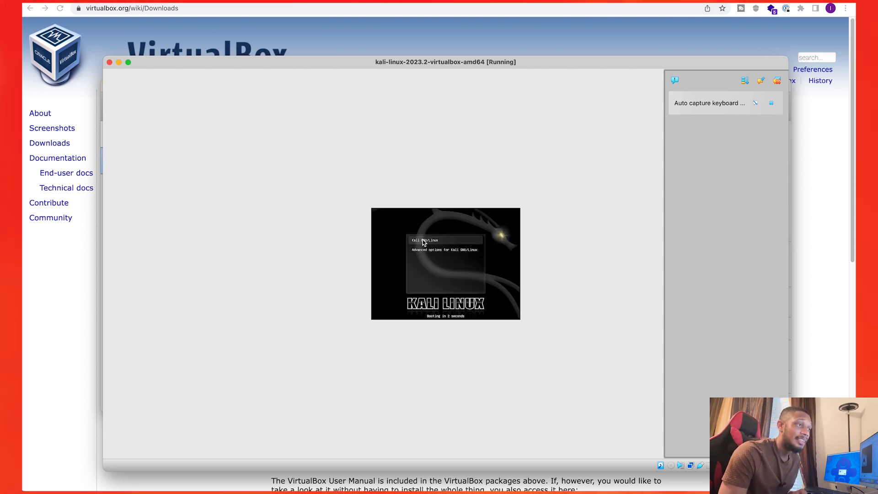
left_click(452, 267)
left_click(465, 326)
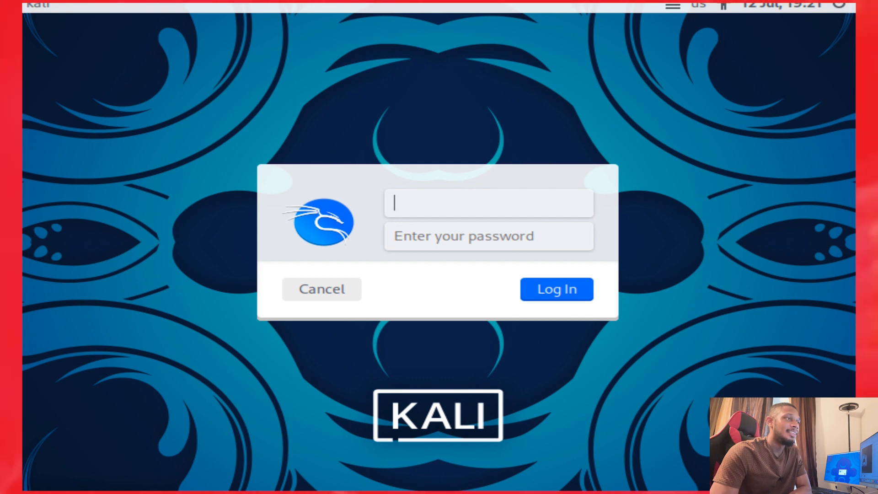
Step: Restore the running Kali window to its smaller size, reposition it over VirtualBox Manager, and check its Scaled Mode setting
double_click(423, 1)
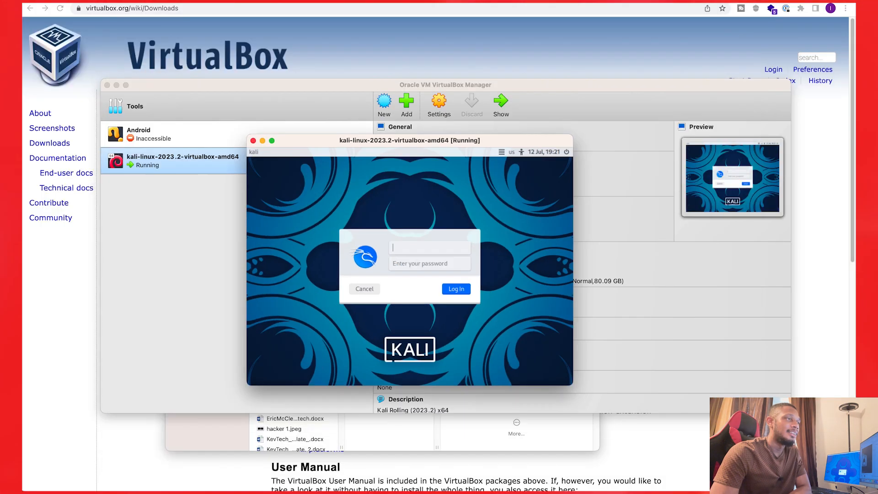
left_click_drag(425, 149, 423, 118)
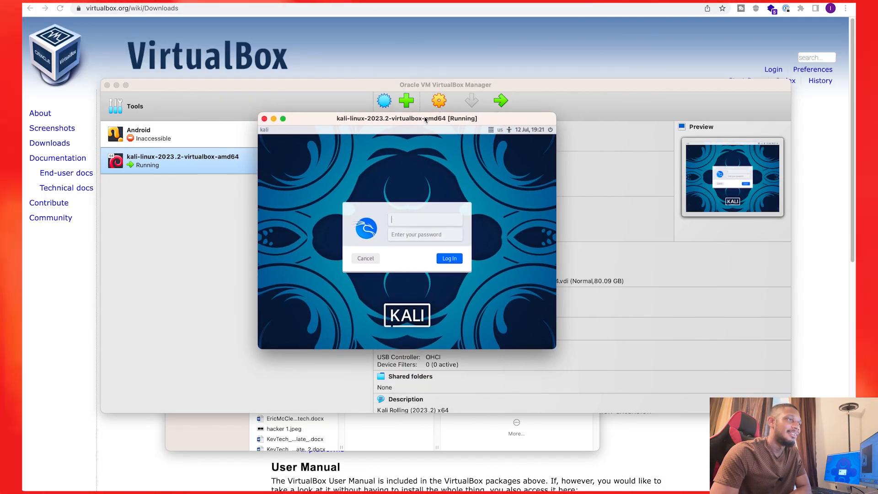
double_click(423, 118)
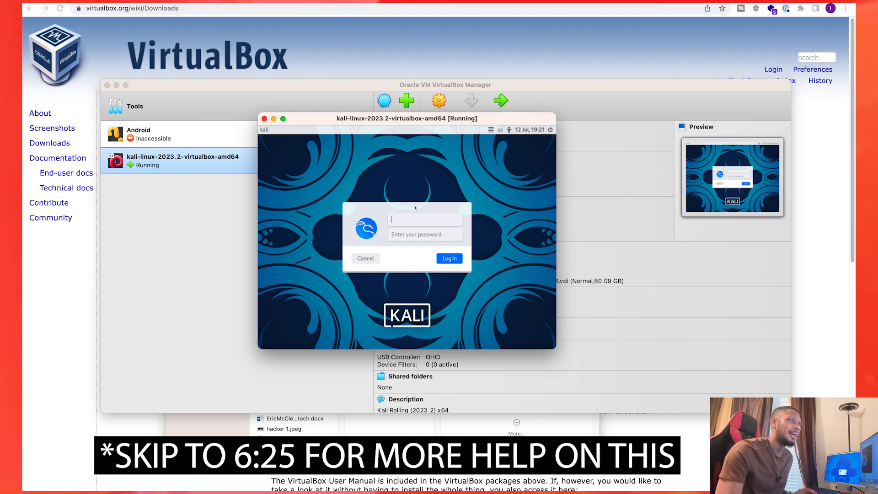
left_click_drag(421, 121, 423, 144)
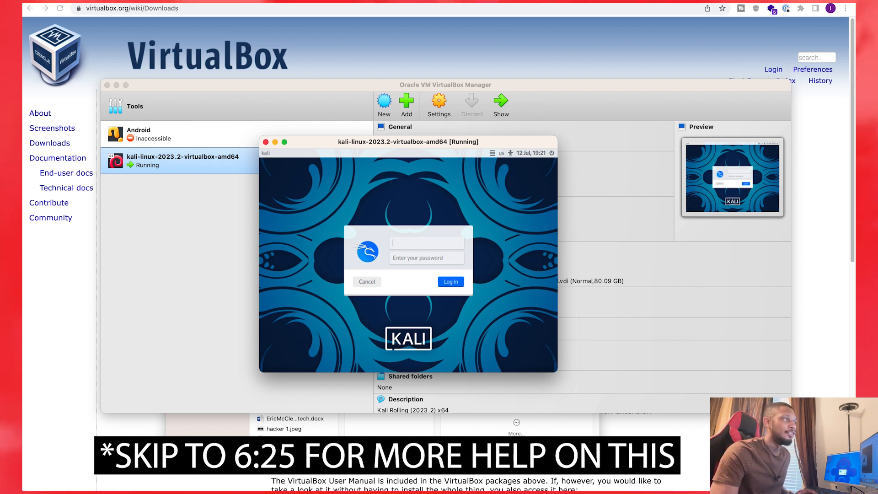
left_click(131, 1)
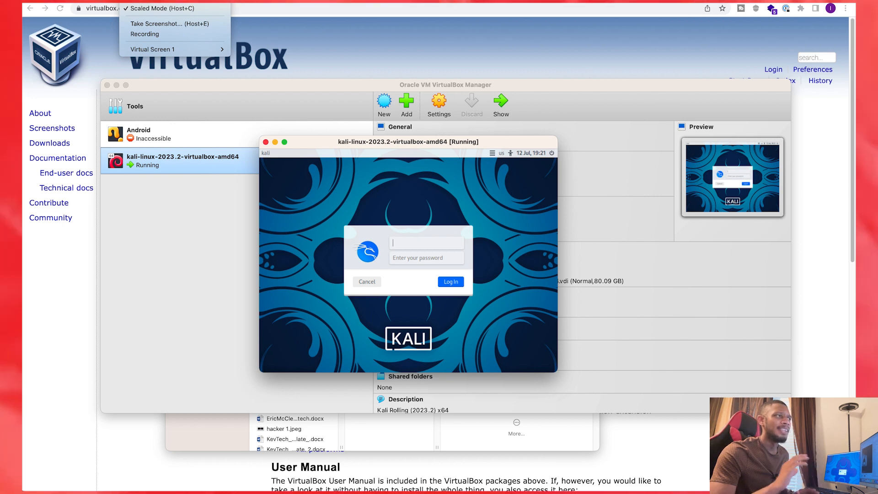
left_click(403, 147)
left_click_drag(403, 147, 425, 150)
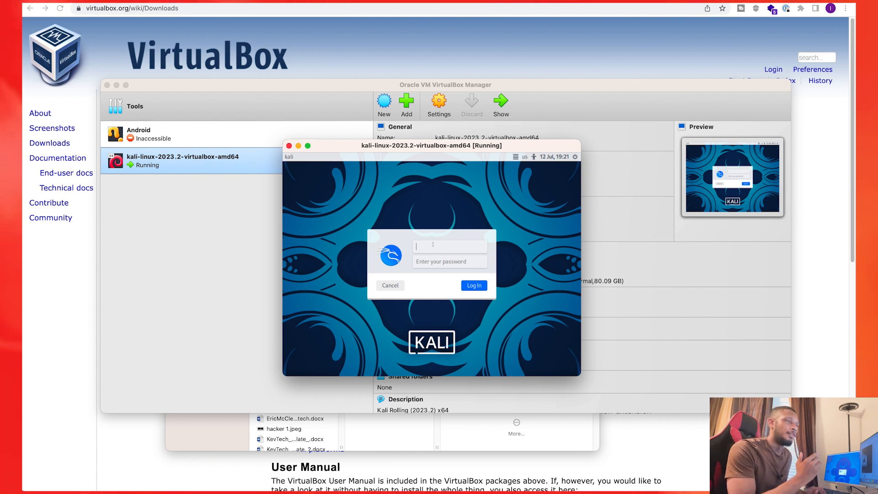
Step: Log in to Kali Linux with the username kali and the account password
type("kali")
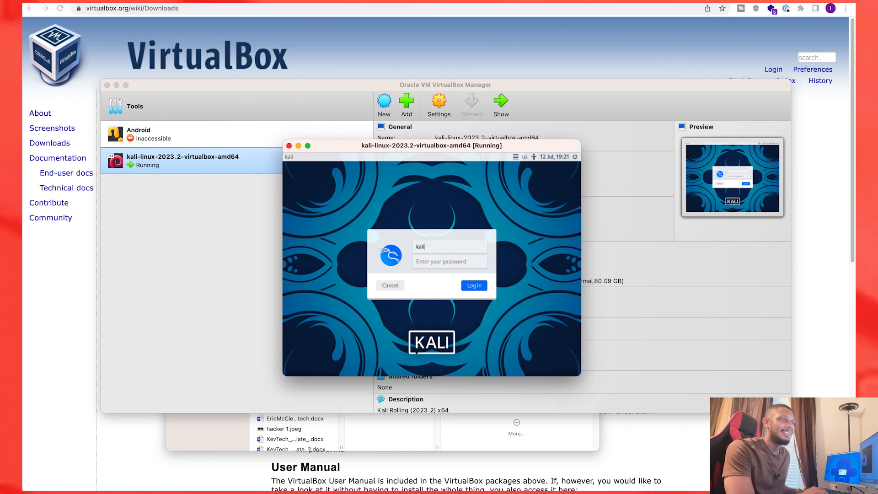
key("Tab")
type("kali")
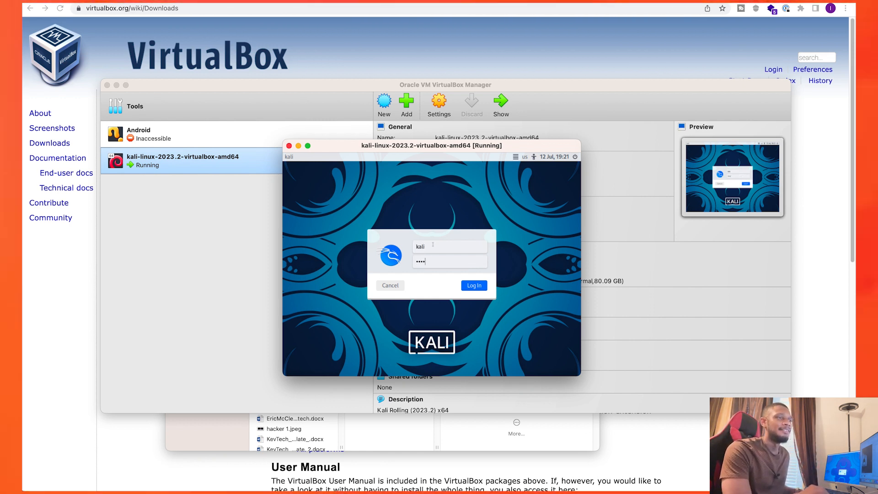
left_click(473, 287)
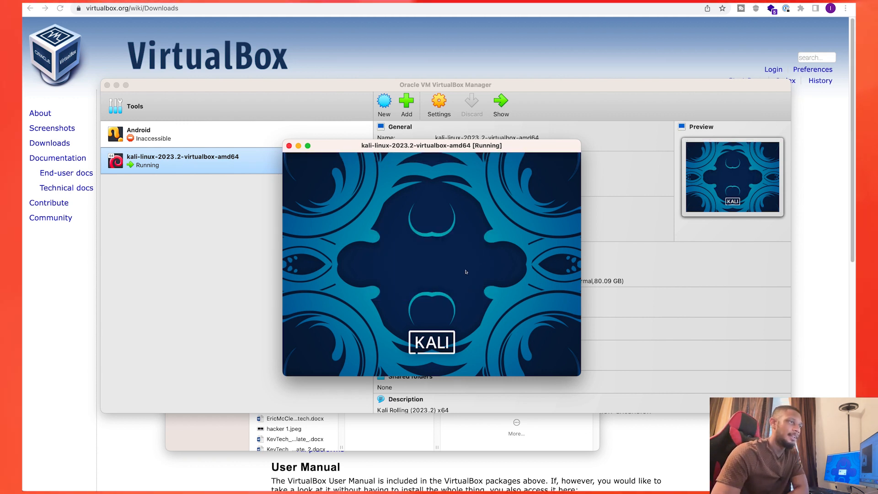
Step: Maximize the Kali virtual machine window and switch it to full-screen mode, accepting the switch
double_click(445, 148)
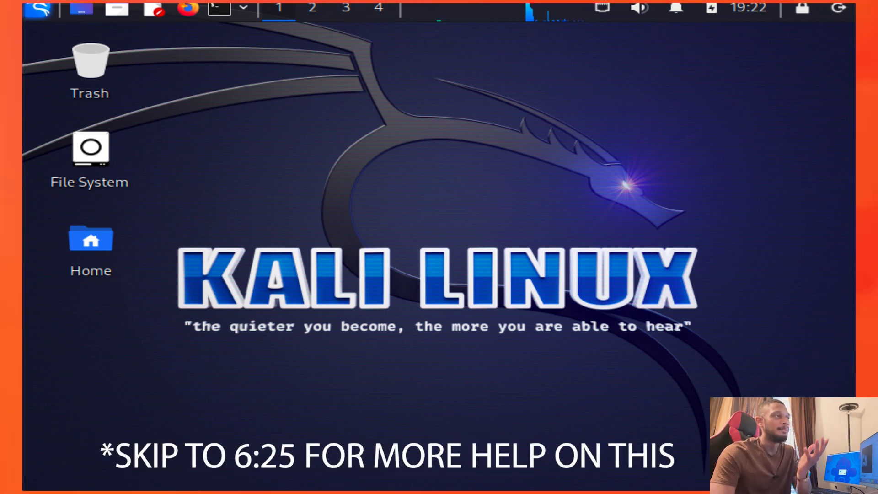
left_click(132, 0)
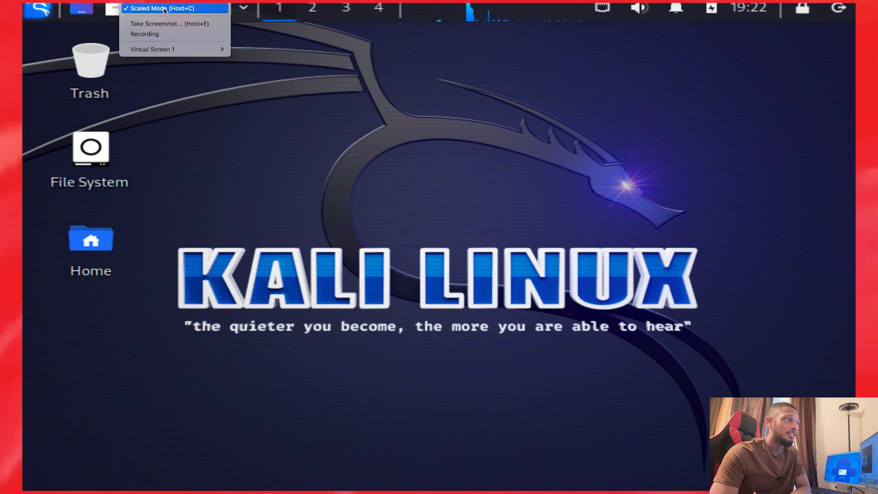
left_click(160, 0)
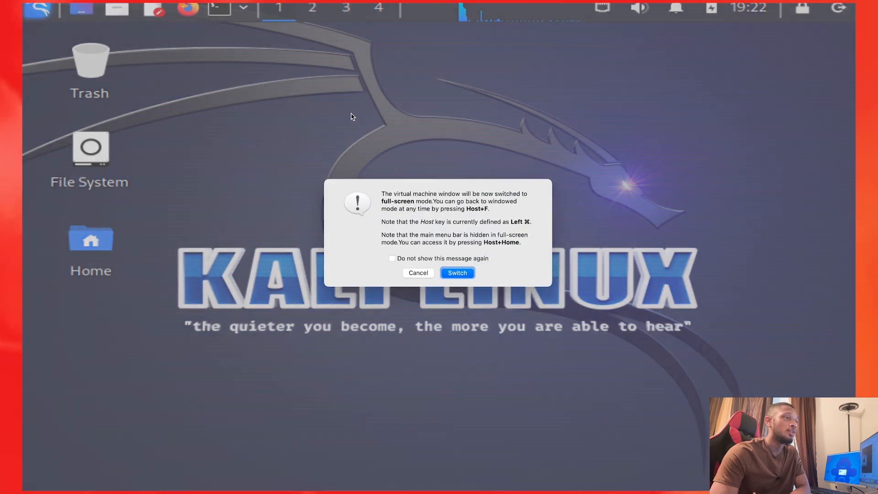
left_click(457, 275)
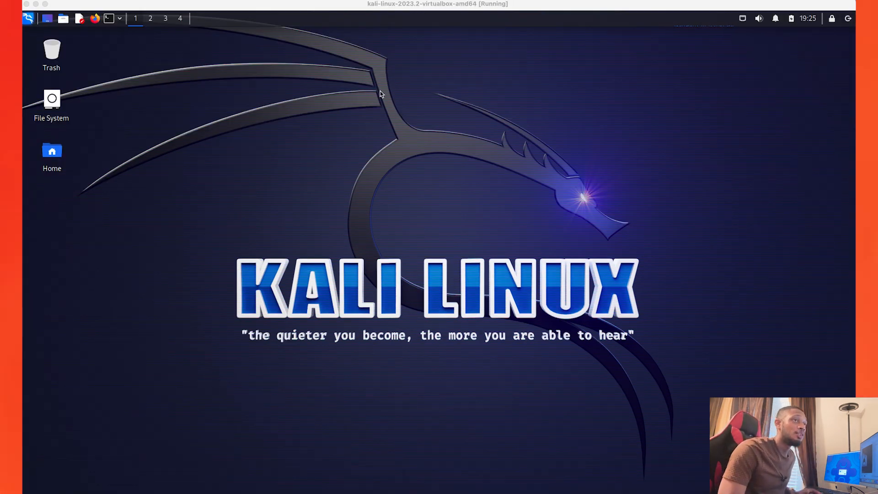
Step: Examine the virtual machine's display modes and the resolution and scaling options for Virtual Screen 1
left_click(147, 0)
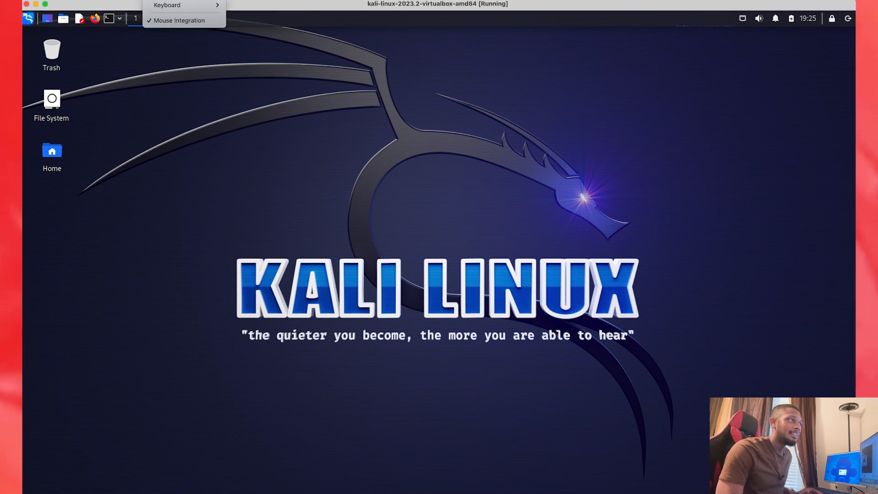
mouse_move(128, 0)
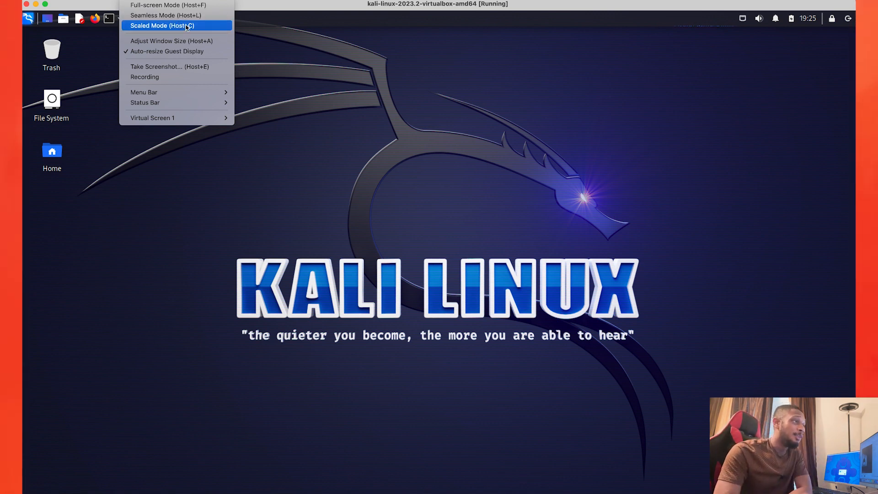
mouse_move(202, 119)
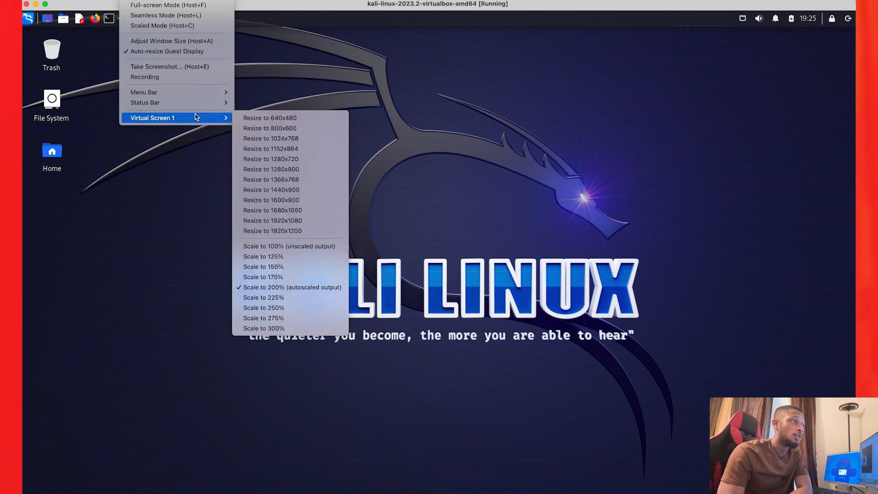